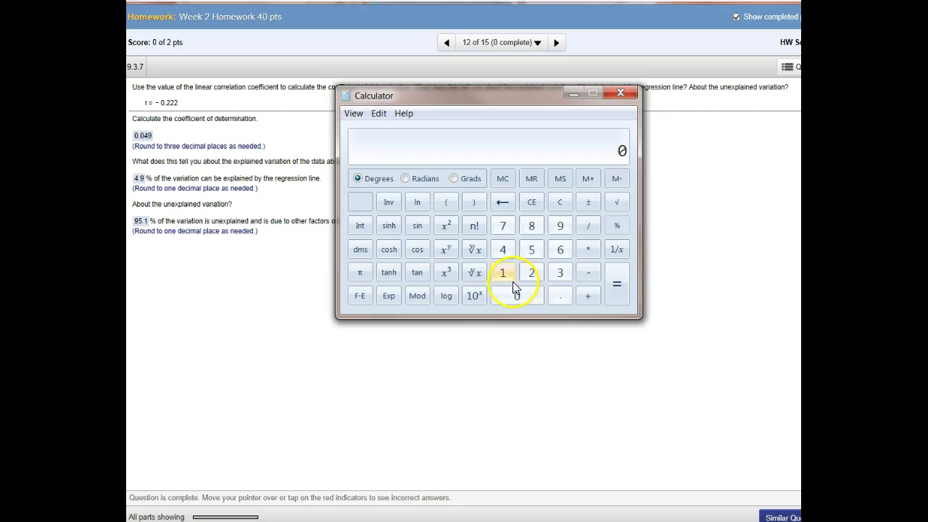
# - Enter the correlation value 0.222 in Calculator, clearing a mistyped 0.2222 first
pyautogui.click(560, 296)
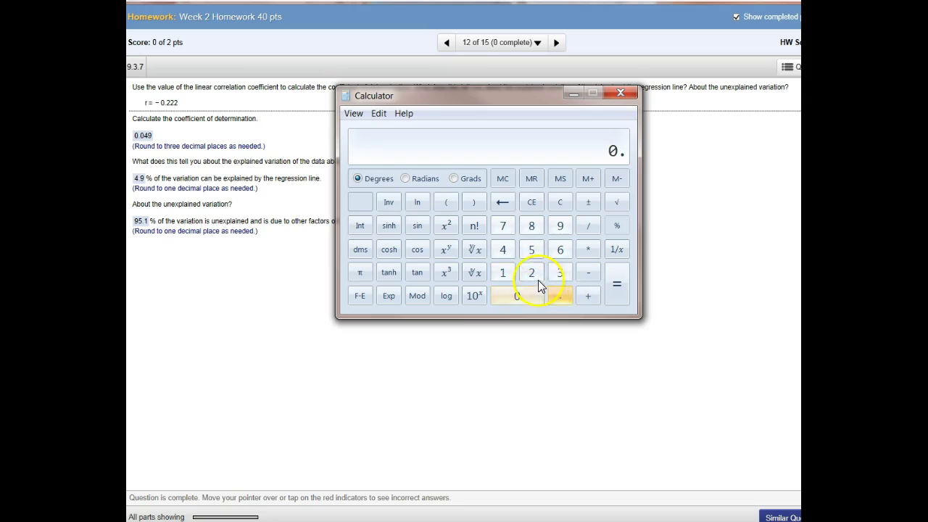
pyautogui.click(532, 273)
pyautogui.click(531, 273)
pyautogui.click(532, 273)
pyautogui.click(532, 274)
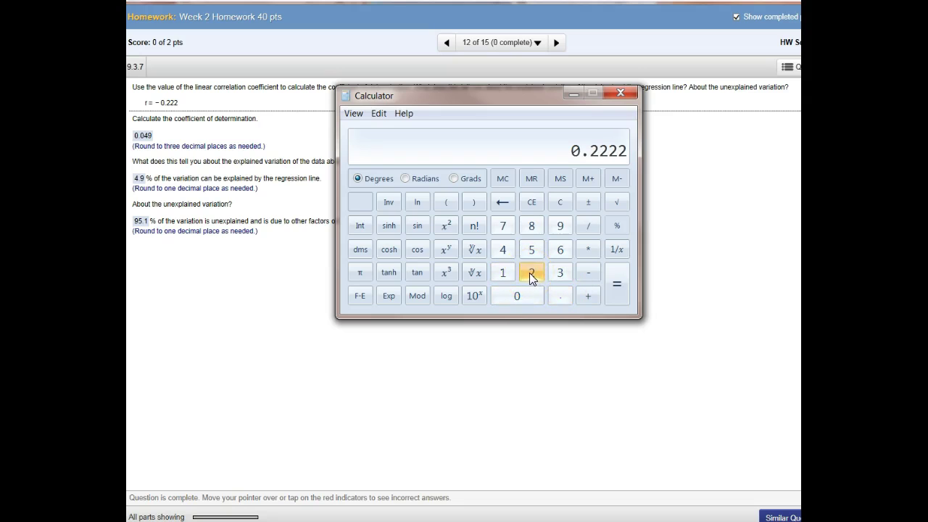
pyautogui.click(588, 250)
pyautogui.click(540, 204)
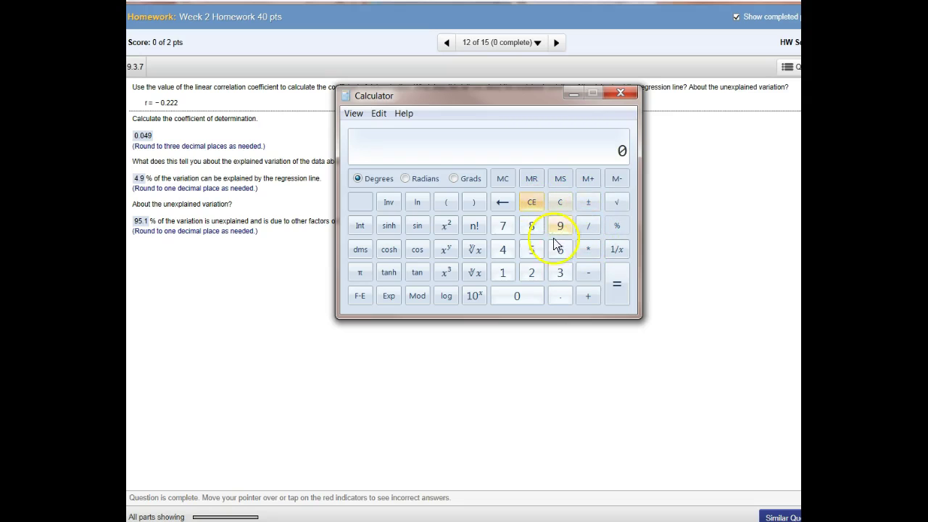
pyautogui.click(555, 295)
pyautogui.click(529, 274)
pyautogui.click(529, 274)
pyautogui.click(529, 274)
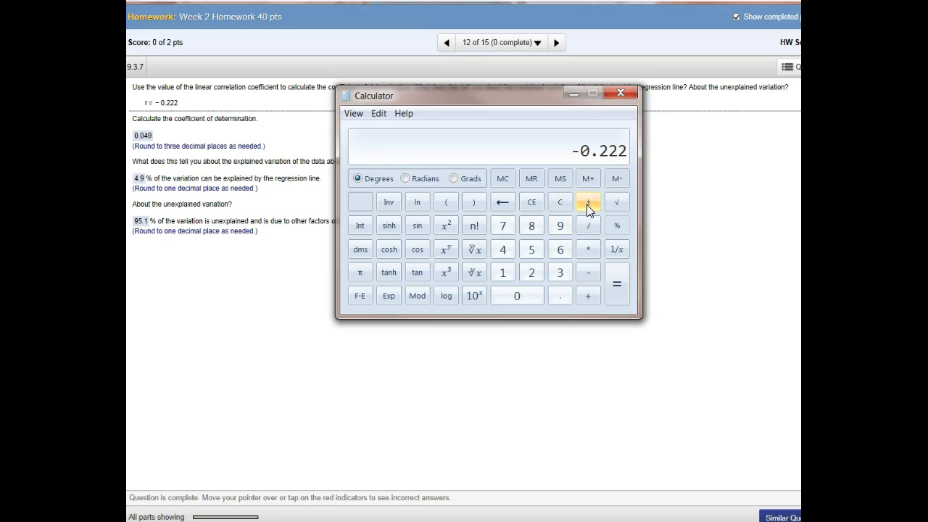
# - Negate and square it, giving sqr(-0.222) = 0.049284
pyautogui.click(567, 213)
pyautogui.click(579, 172)
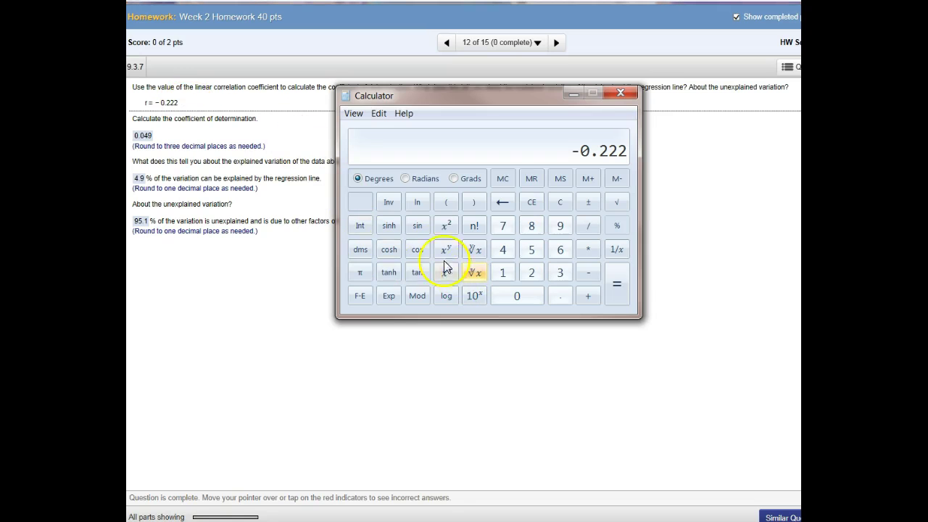
pyautogui.click(446, 226)
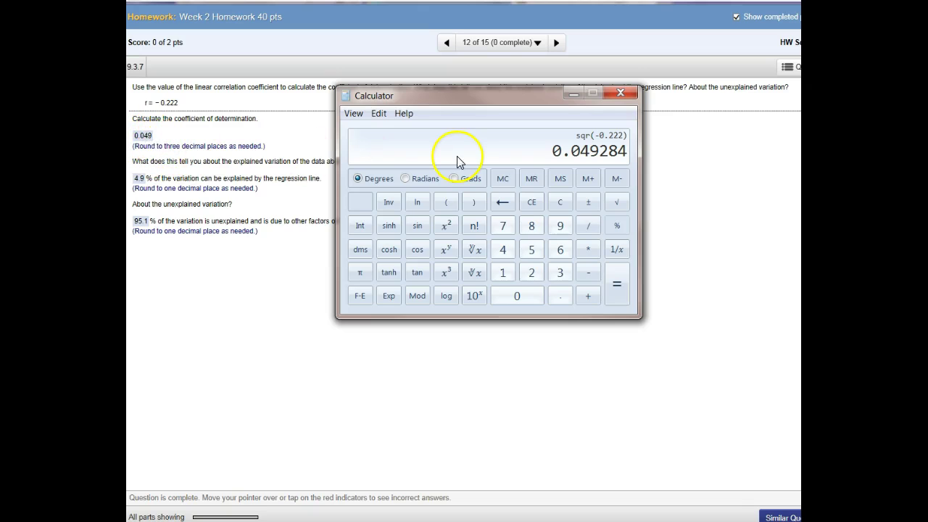
# - Drag the Calculator window right so question 12's text is visible
pyautogui.moveTo(422, 98); pyautogui.dragTo(485, 91)
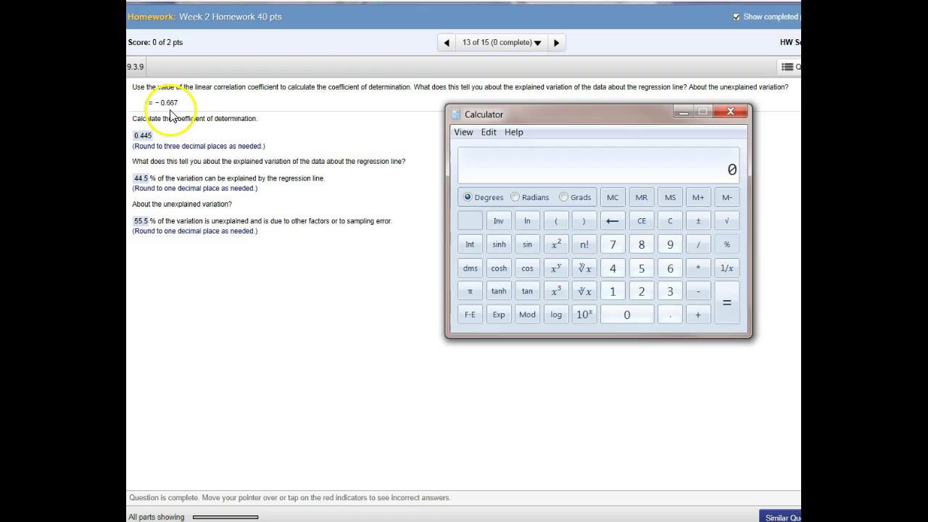
# - Square −0.667 in Calculator to get 0.444889
pyautogui.click(668, 317)
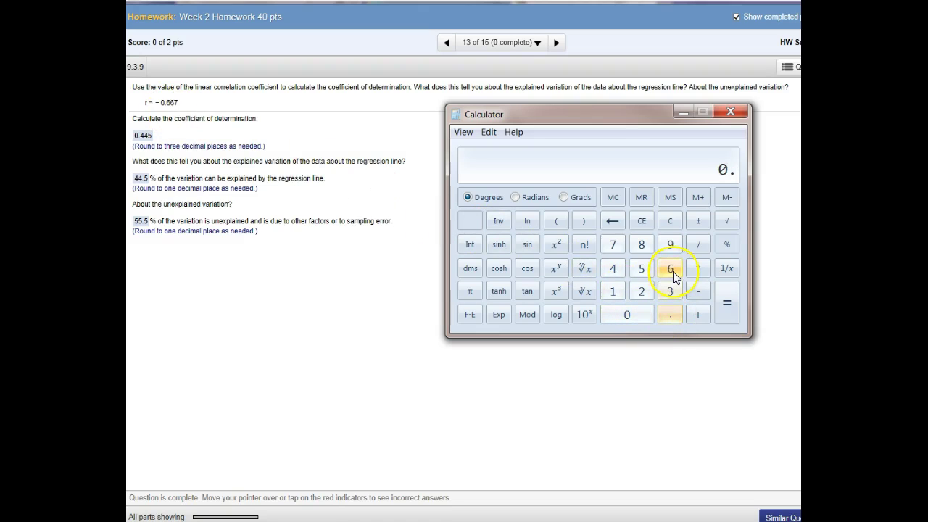
pyautogui.click(671, 271)
pyautogui.click(672, 270)
pyautogui.click(613, 246)
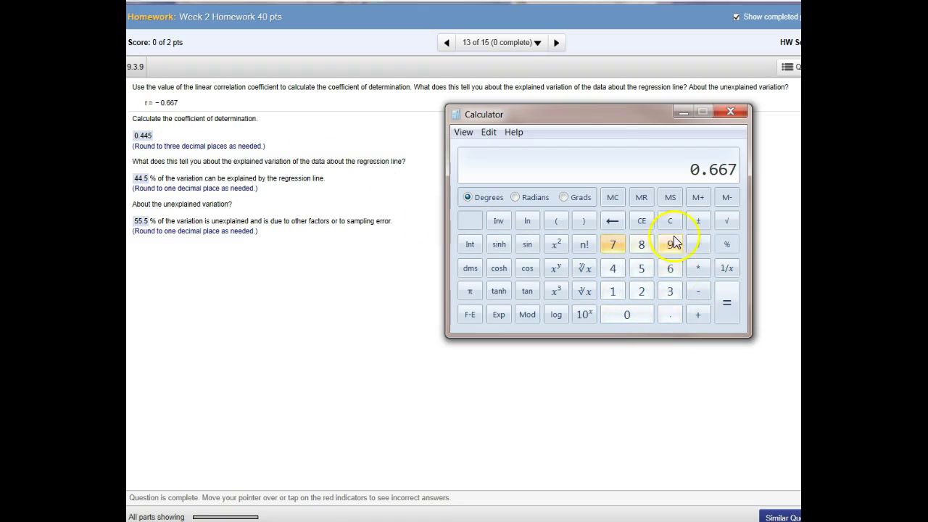
pyautogui.click(700, 222)
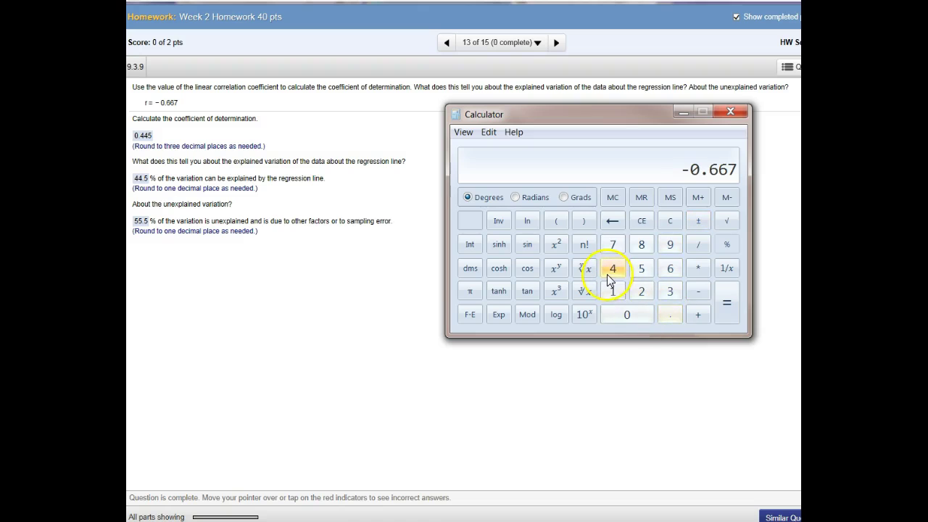
pyautogui.click(563, 248)
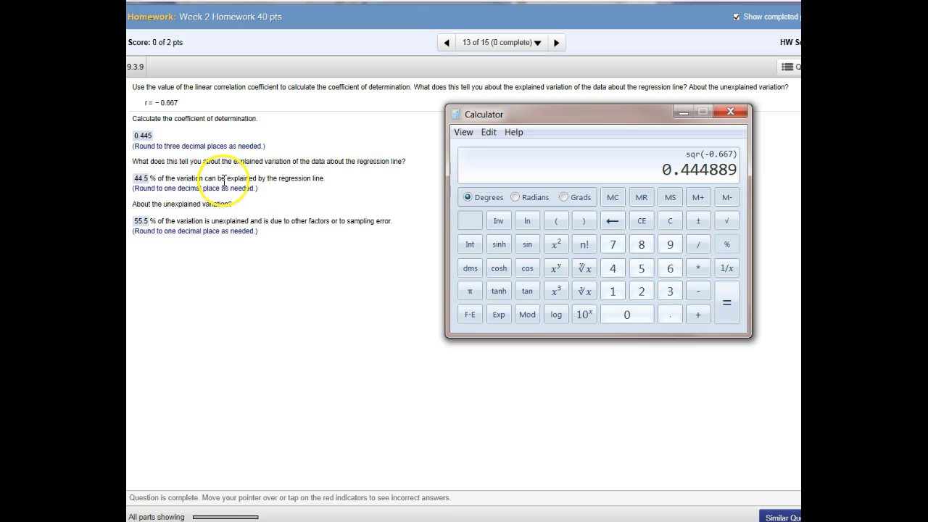
# - Compute 100 − 44.5 = 55.5 for the unexplained variation percentage
pyautogui.click(614, 290)
pyautogui.click(619, 311)
pyautogui.click(619, 310)
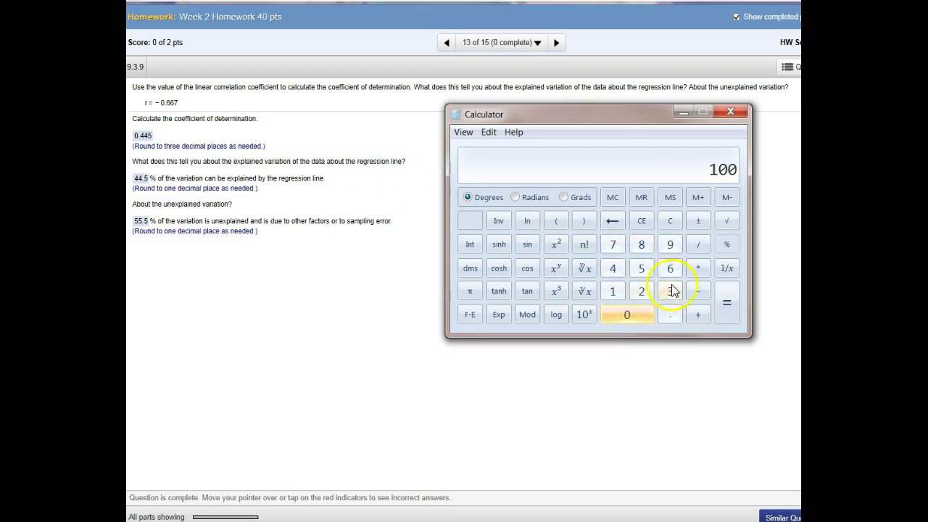
pyautogui.click(698, 291)
pyautogui.click(614, 269)
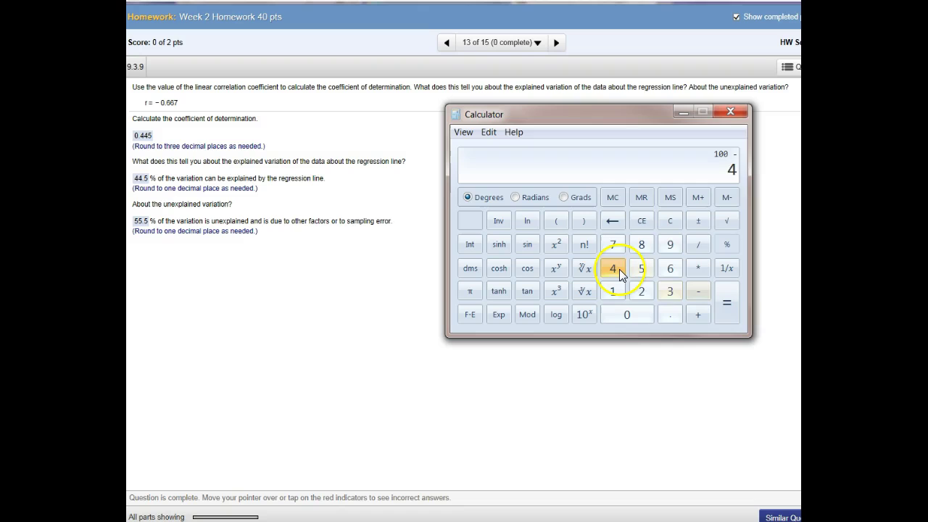
pyautogui.click(614, 268)
pyautogui.click(668, 314)
pyautogui.click(642, 268)
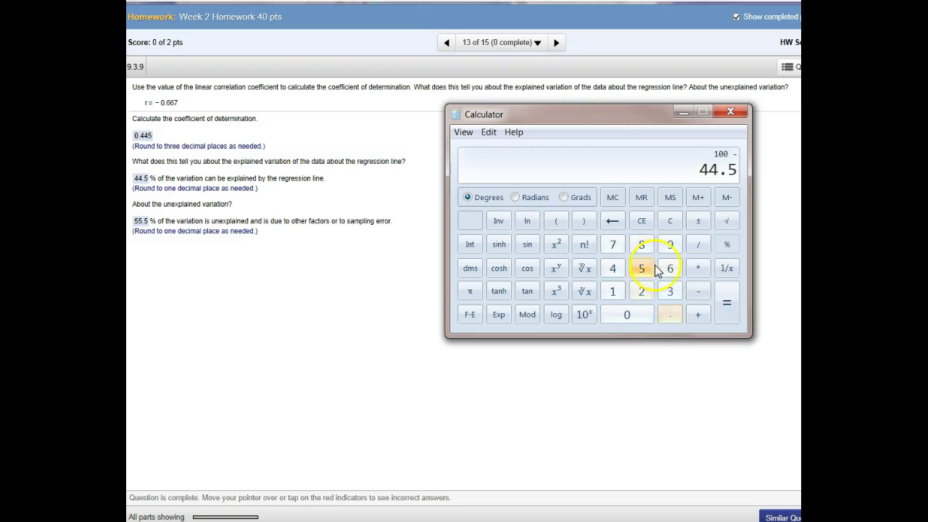
pyautogui.click(725, 301)
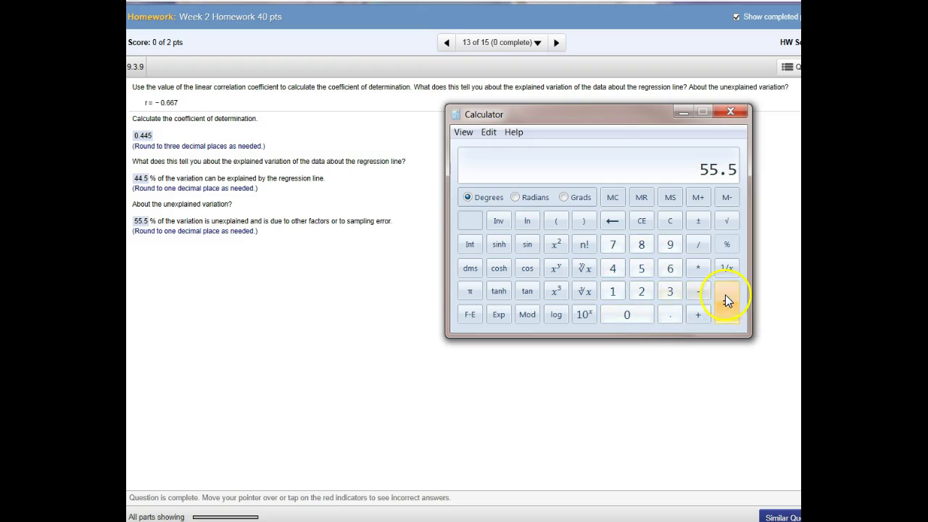
pyautogui.click(204, 229)
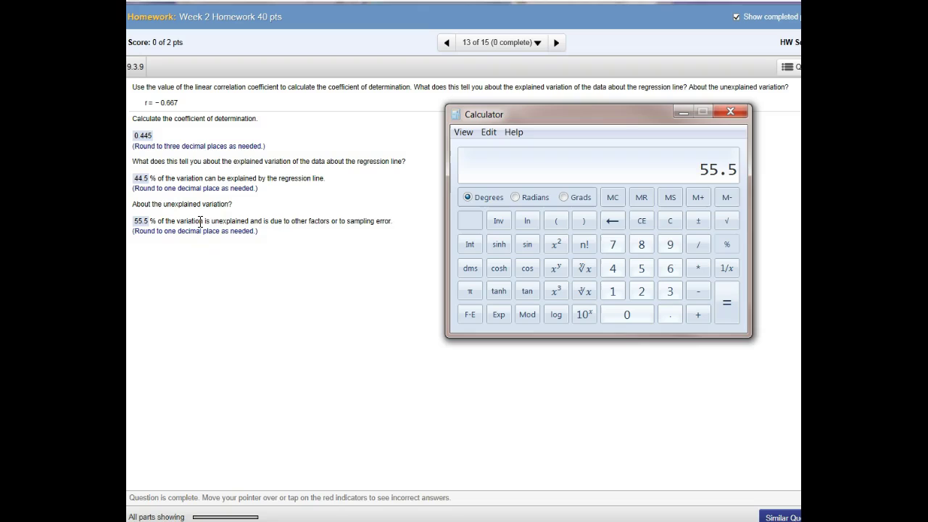